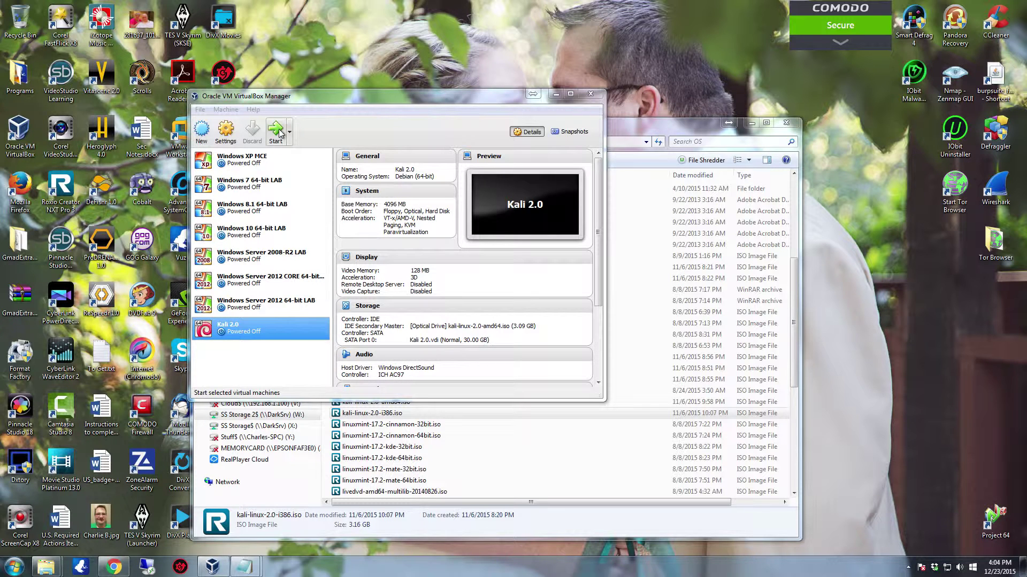
# Start the Kali 2.0 VM and enlarge its window to show the boot menu.
pyautogui.click(276, 133)
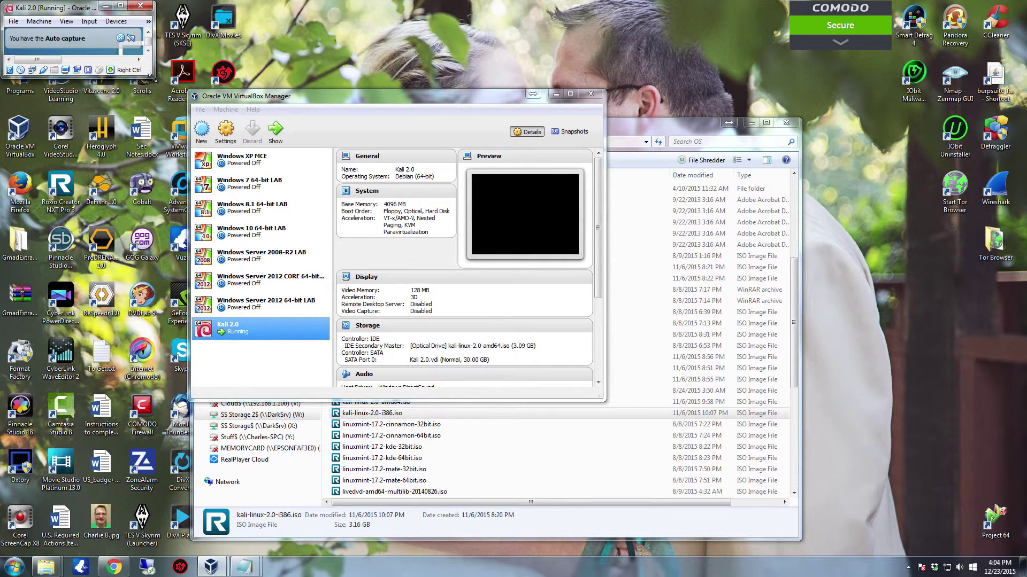
pyautogui.moveTo(153, 73); pyautogui.dragTo(902, 511)
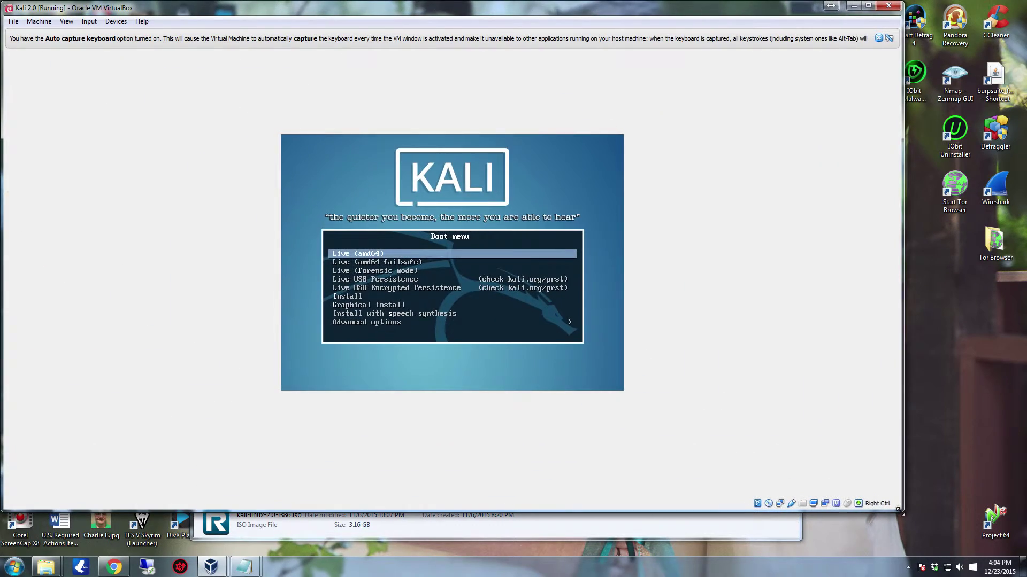
# Maximize the VM window and launch the Graphical install entry from the Kali boot menu.
pyautogui.click(873, 6)
pyautogui.press('Down')
pyautogui.press('Down')
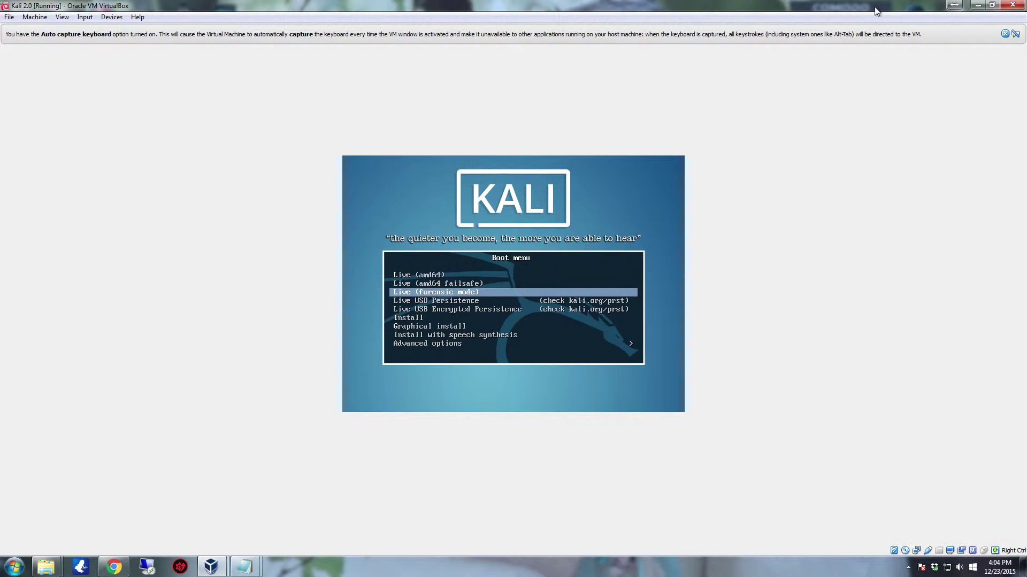
pyautogui.press('Up')
pyautogui.press('Up')
pyautogui.press('Down')
pyautogui.press('Down')
pyautogui.press('Down')
pyautogui.press('Down')
pyautogui.press('Down')
pyautogui.press('Down')
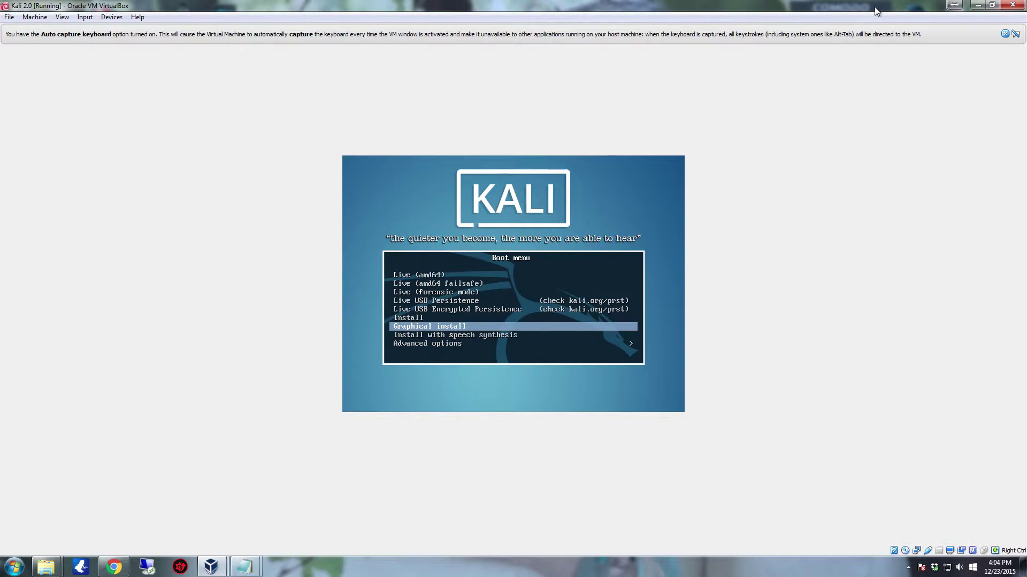
pyautogui.press('Up')
pyautogui.press('Up')
pyautogui.press('Up')
pyautogui.press('Up')
pyautogui.press('Up')
pyautogui.press('Up')
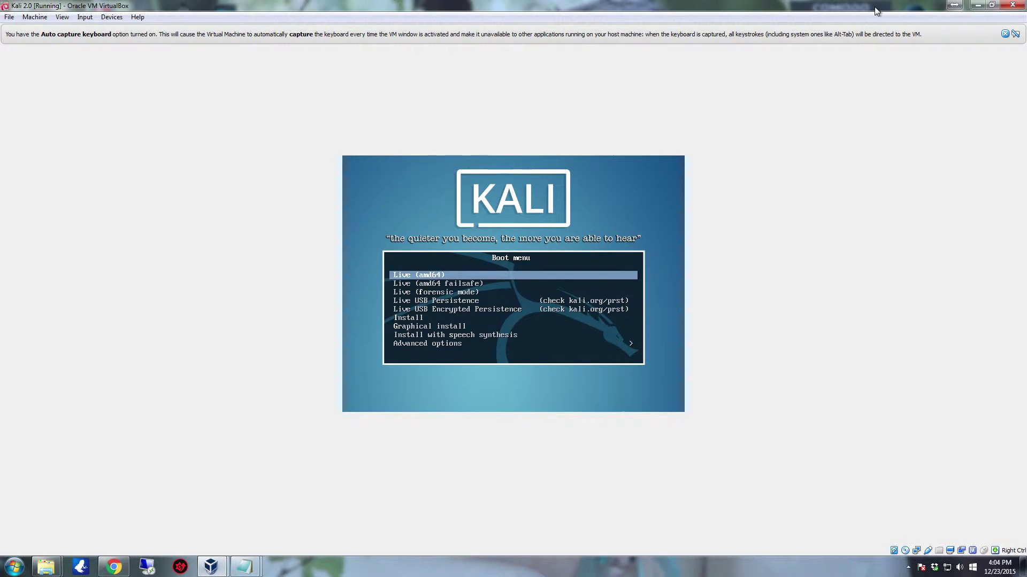
pyautogui.press('Down')
pyautogui.press('Down')
pyautogui.press('Down')
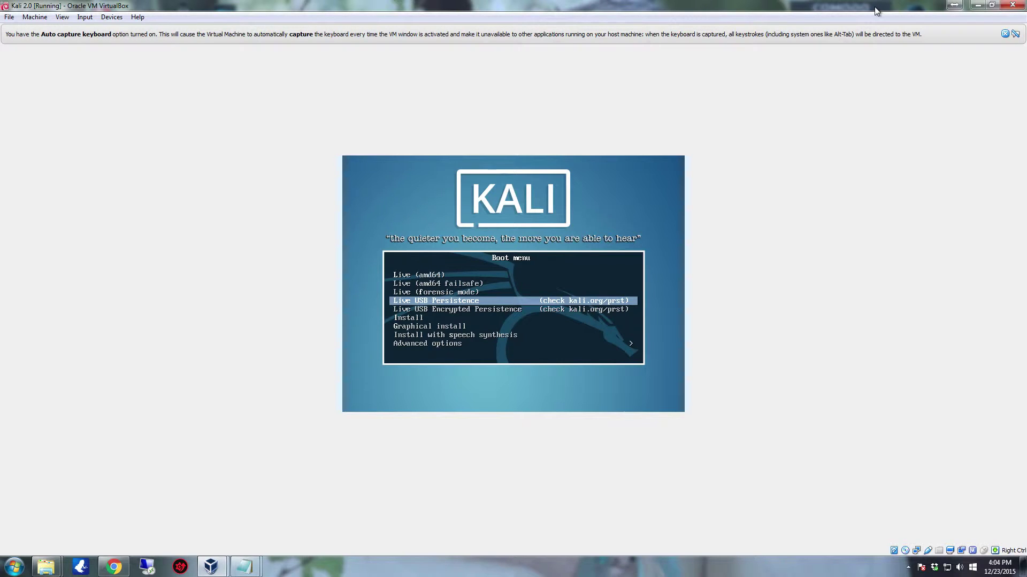
pyautogui.press('Down')
pyautogui.press('Down')
pyautogui.press('Down')
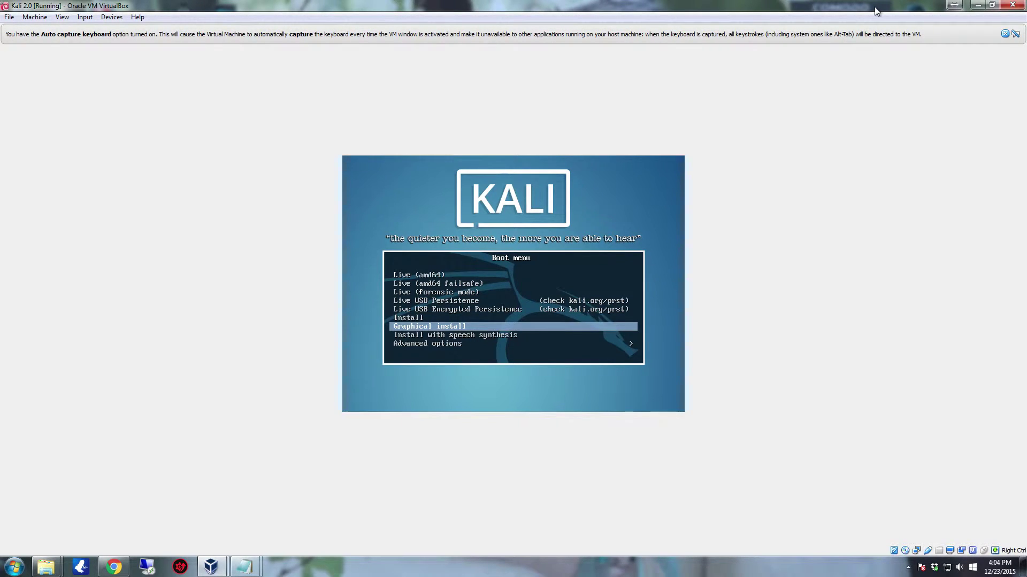
pyautogui.press('Return')
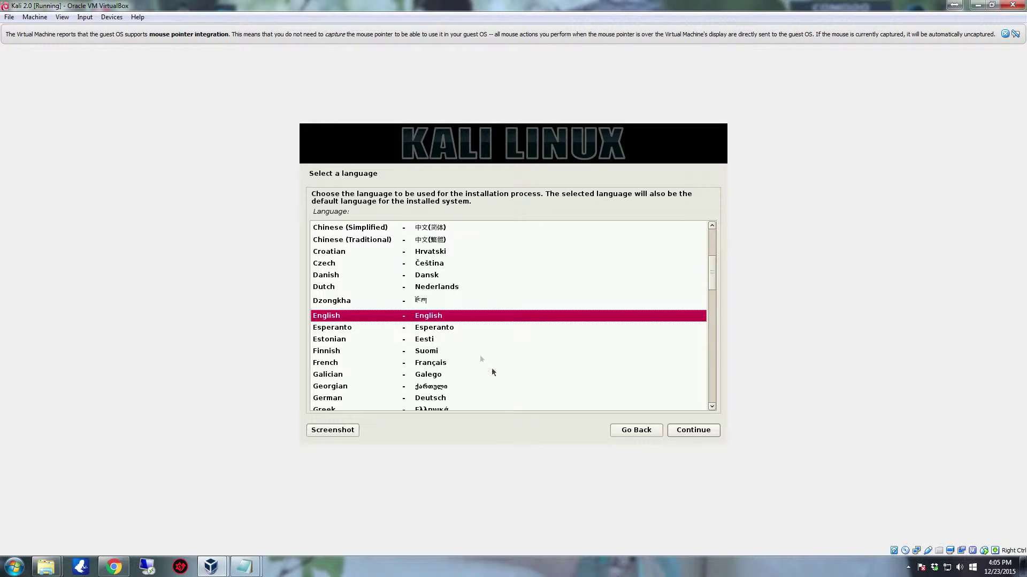
# Accept English as the language, United States as location, and the American English keymap.
pyautogui.click(694, 430)
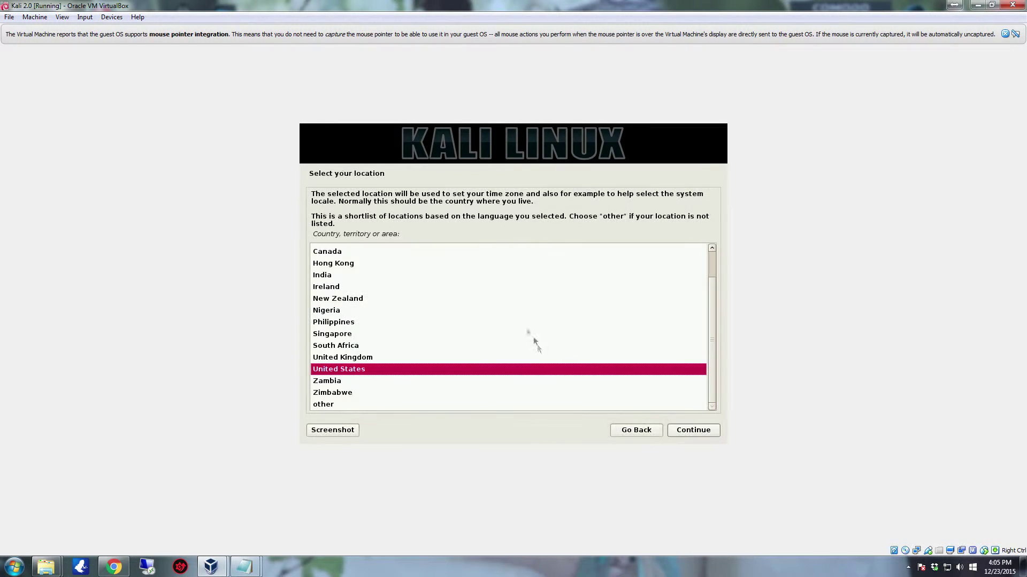
pyautogui.click(683, 432)
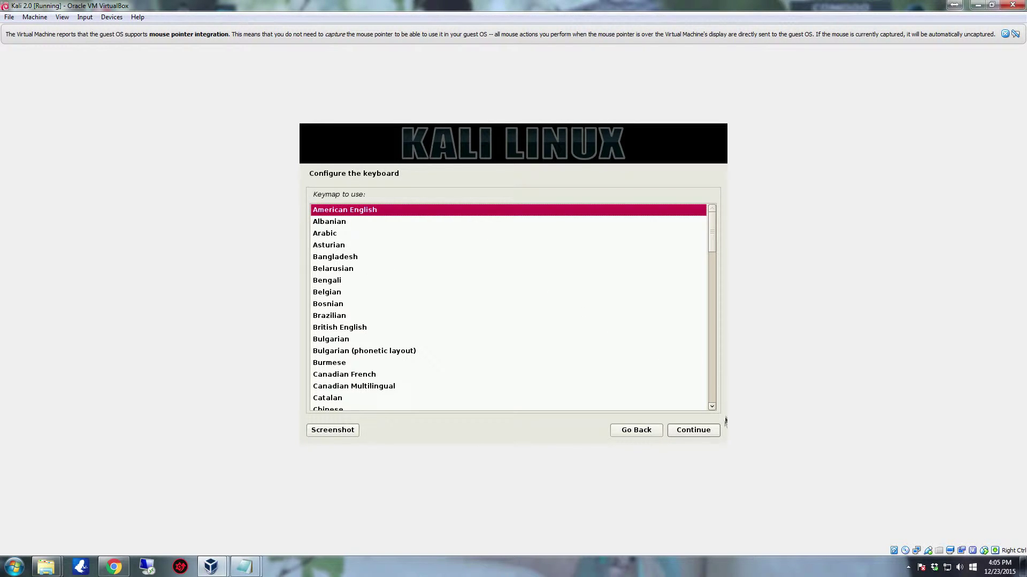
pyautogui.click(702, 434)
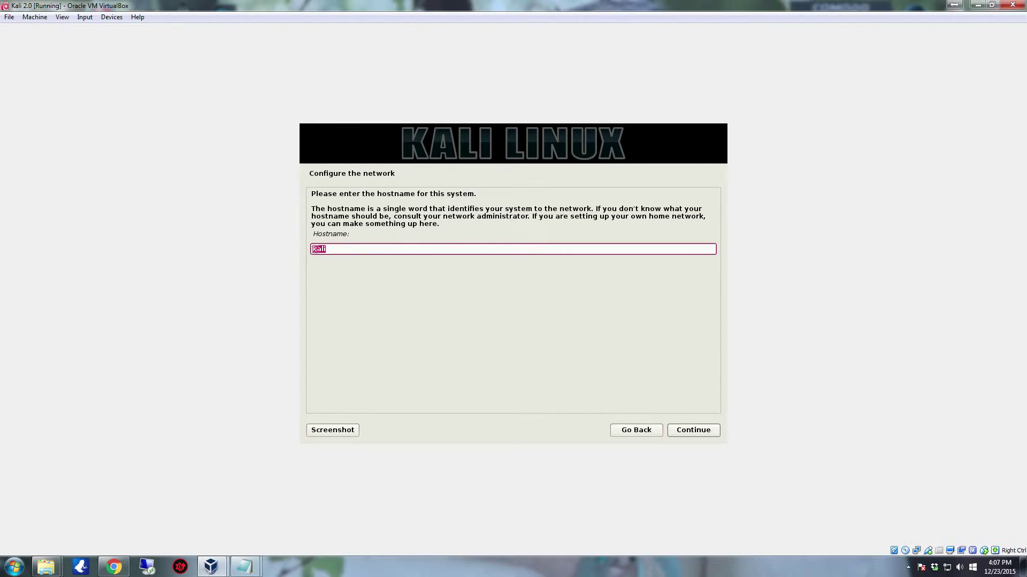
# Keep 'kali' as the hostname and leave the domain name blank.
pyautogui.click(342, 249)
pyautogui.click(696, 435)
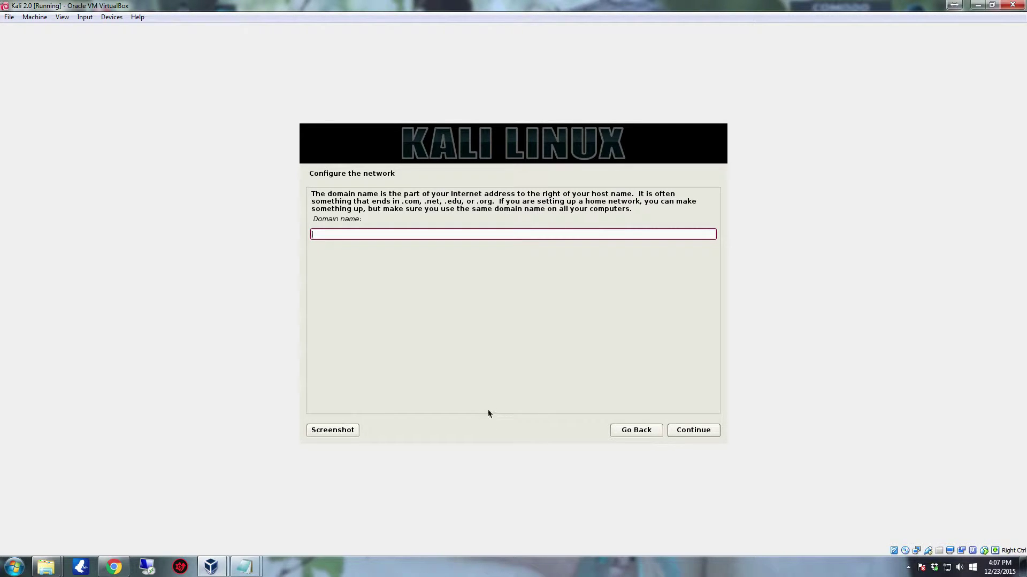
pyautogui.click(712, 433)
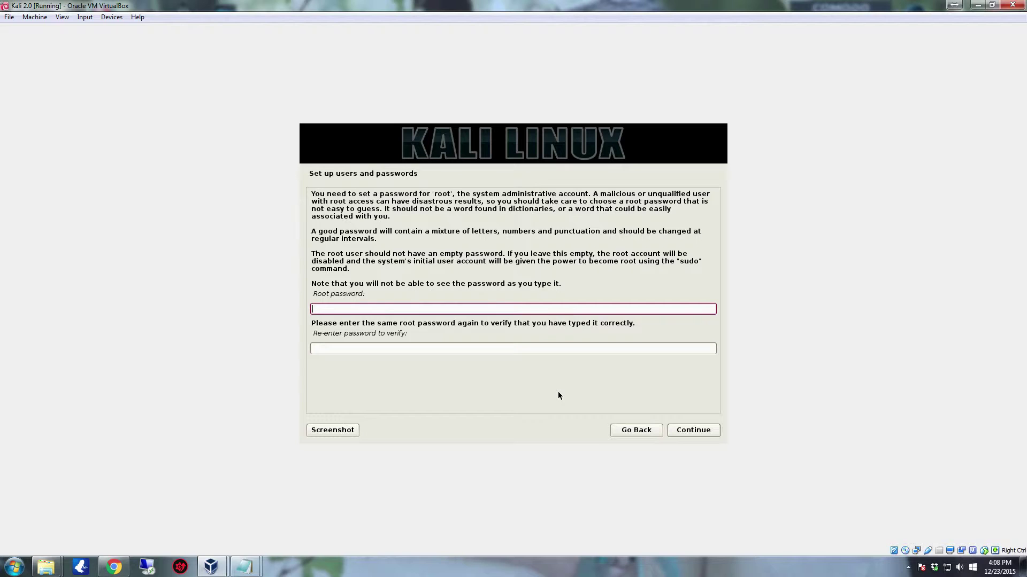
# Enter the root password and accept Central as the time zone.
pyautogui.write('**')
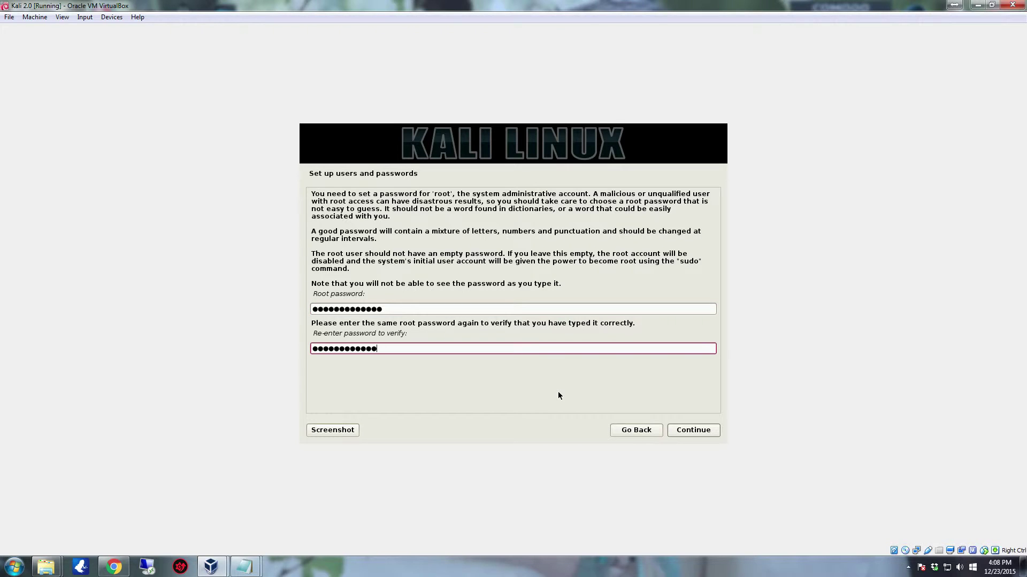
pyautogui.write('*')
pyautogui.click(700, 432)
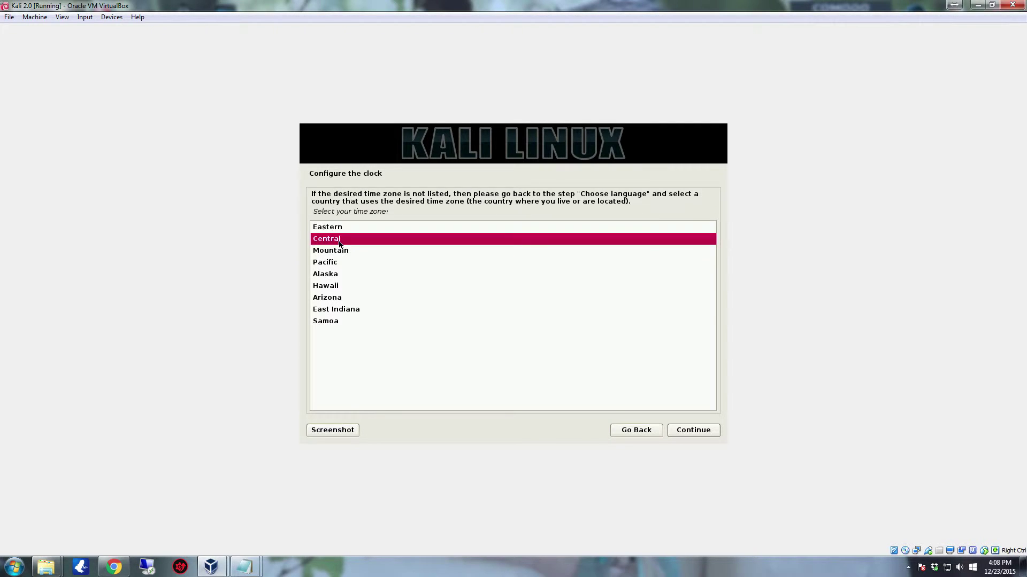
pyautogui.click(682, 431)
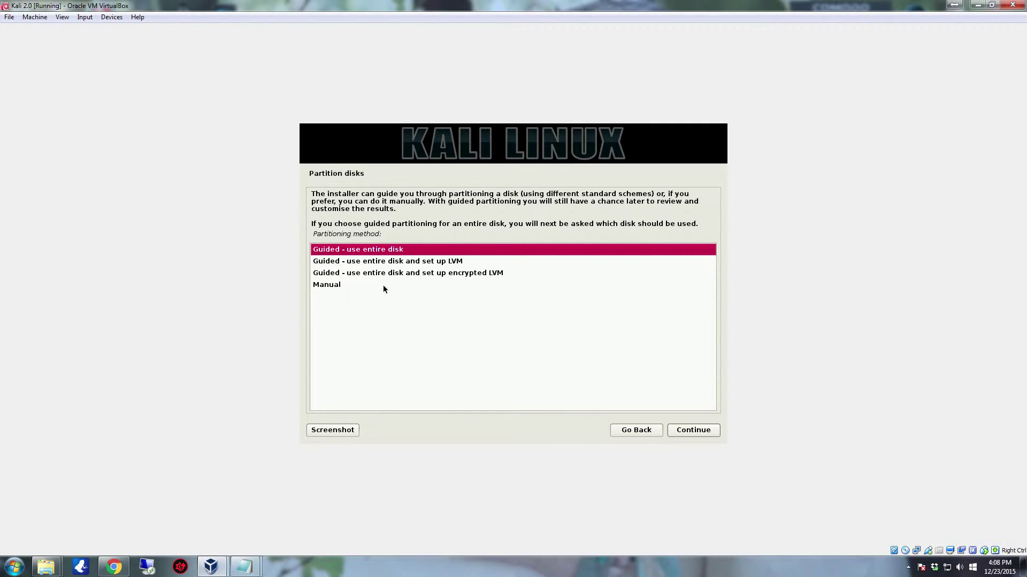
# Guided-partition the whole 32.2 GB disk with all files in one partition and write the changes.
pyautogui.click(691, 432)
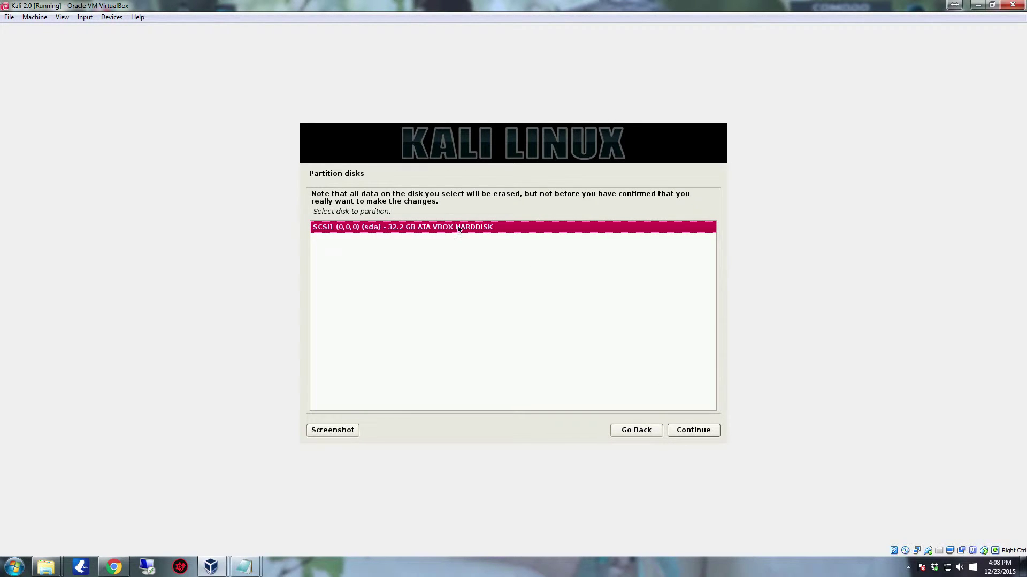
pyautogui.click(697, 434)
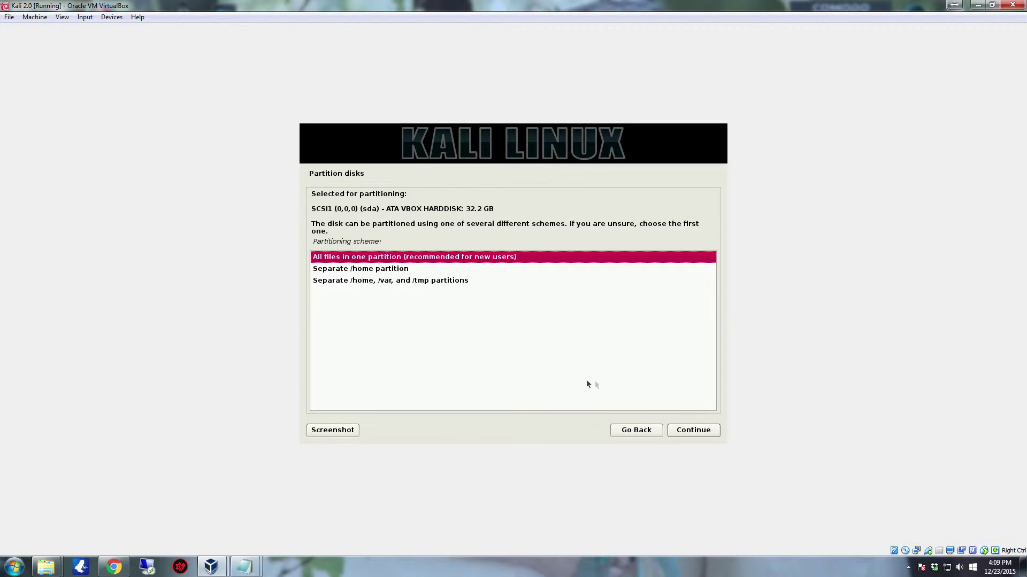
pyautogui.click(689, 429)
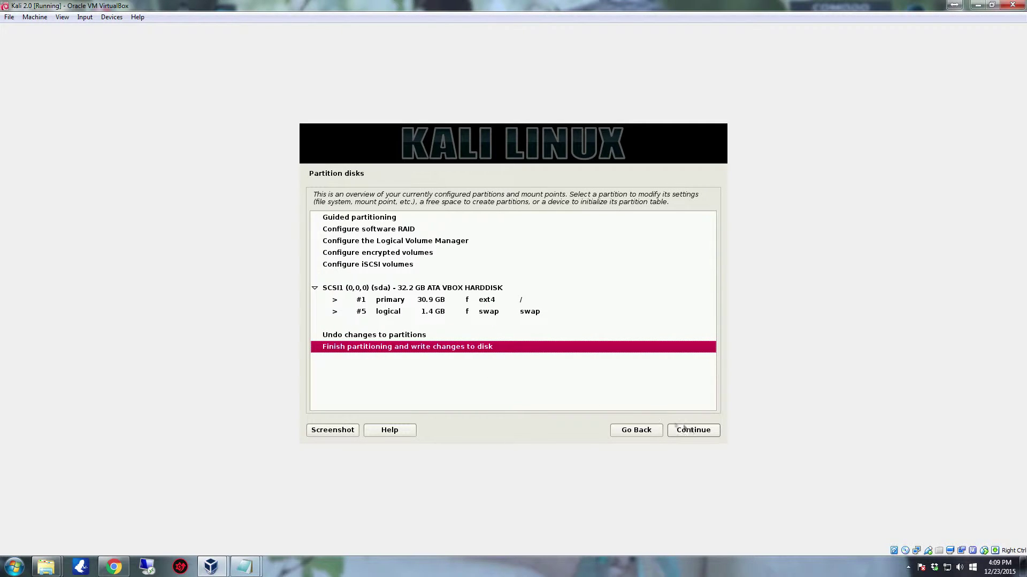
pyautogui.click(686, 429)
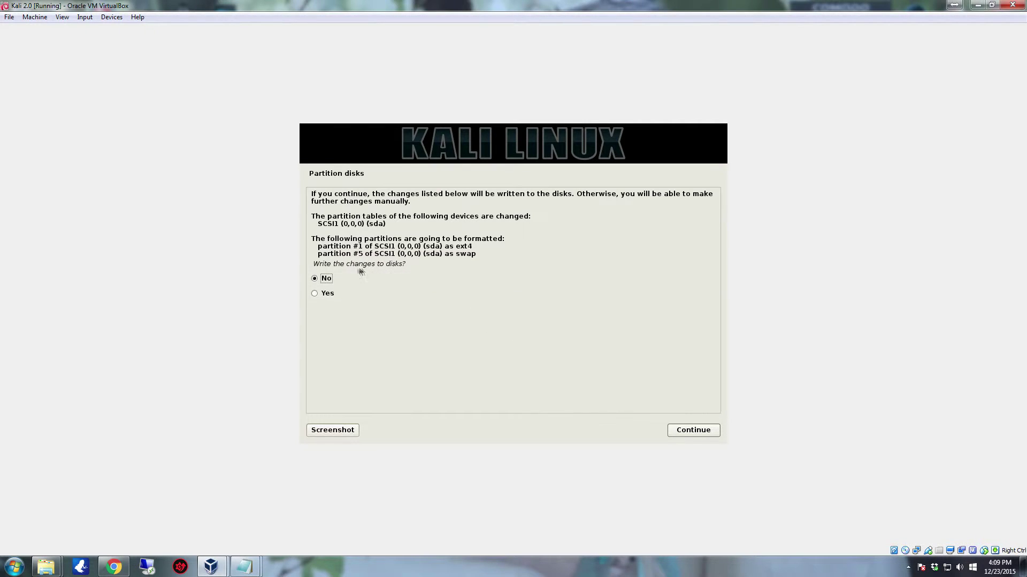
pyautogui.click(316, 292)
pyautogui.click(691, 432)
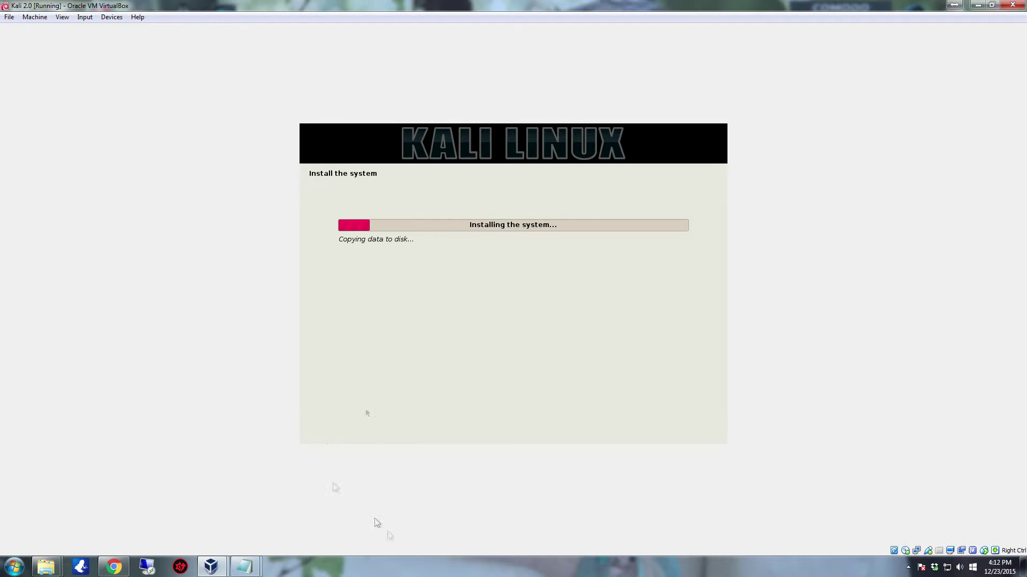
# Wait for the system copy to complete until the GRUB boot loader question appears.
pyautogui.click(417, 574)
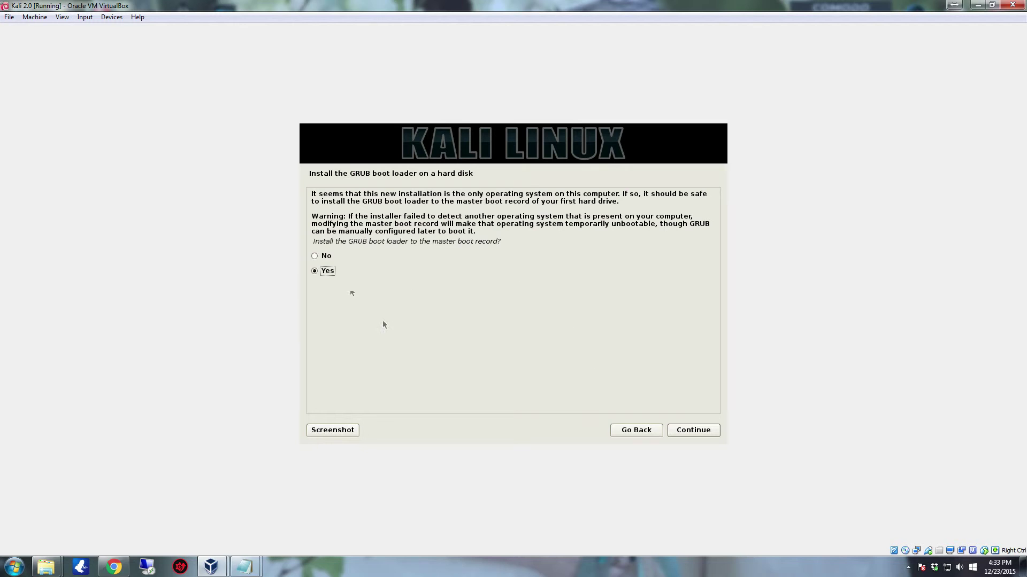
# Install GRUB to the master boot record on /dev/sda.
pyautogui.click(704, 433)
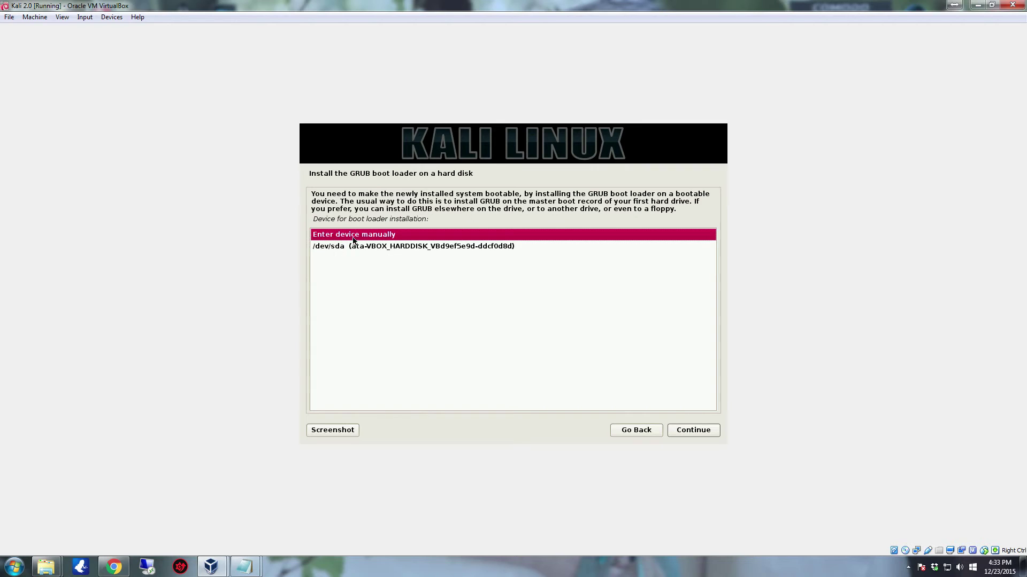
pyautogui.click(412, 248)
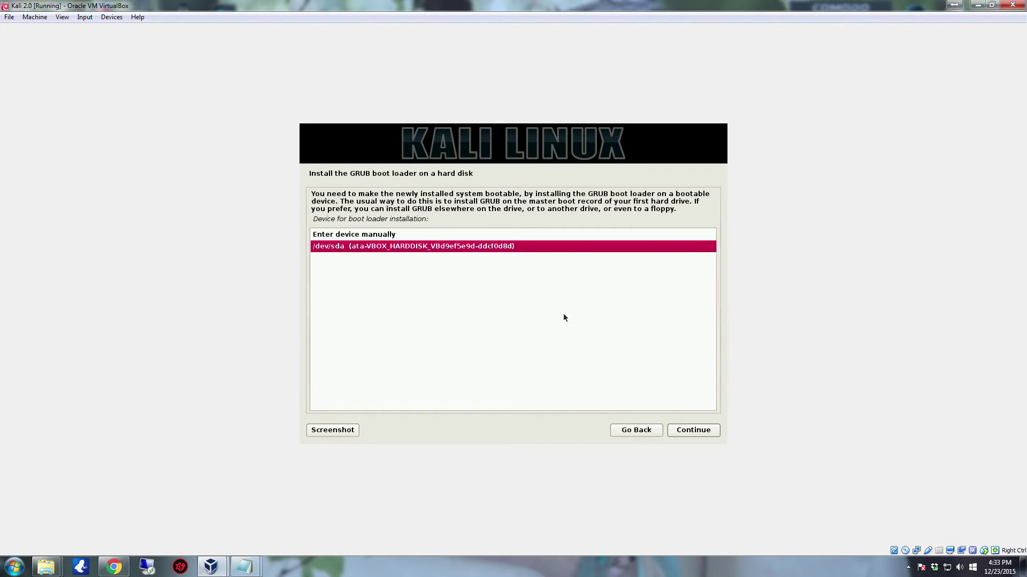
pyautogui.click(714, 433)
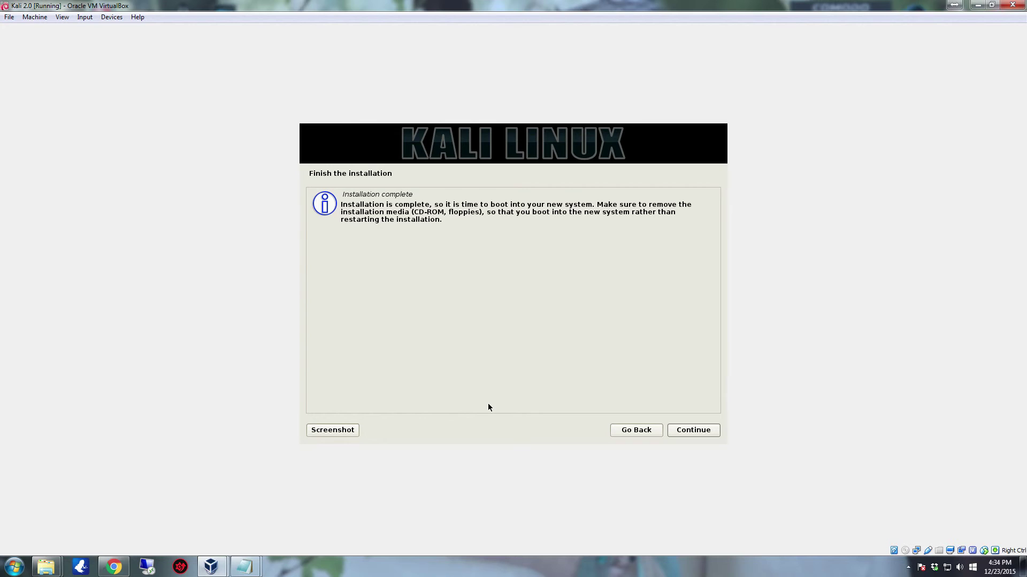
# Confirm 'Installation complete' and let the VM reboot to the Kali login screen.
pyautogui.click(704, 435)
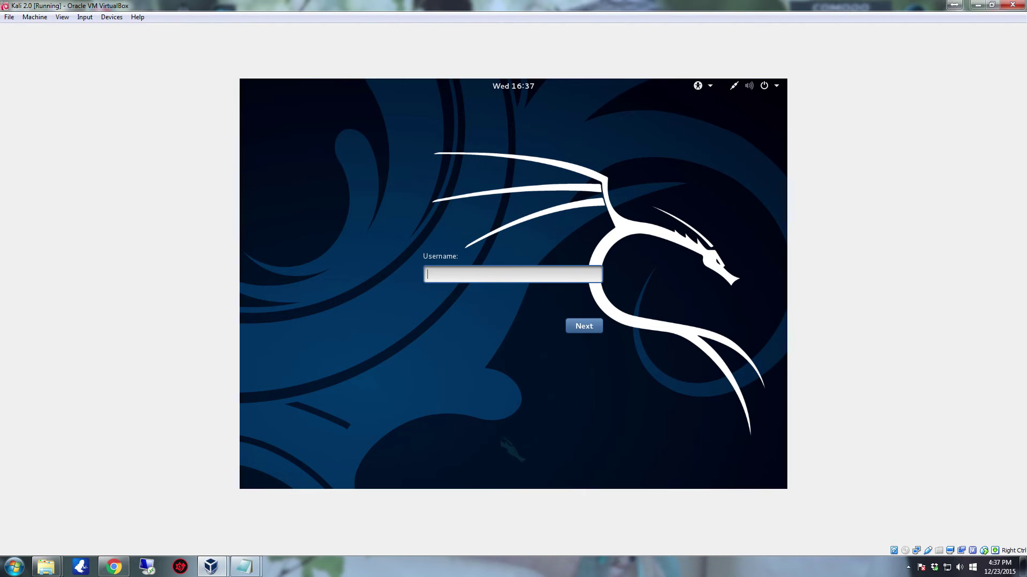
# Log in as root and launch Burp Suite from the dock.
pyautogui.write('root')
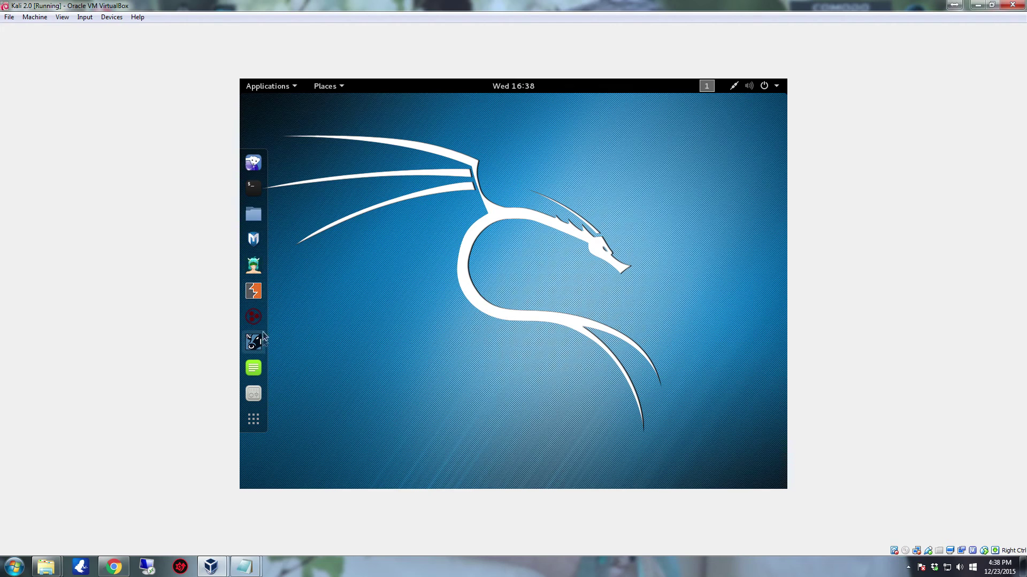
pyautogui.click(253, 291)
# Open the Applications menu and preview the tools in four of the numbered categories.
pyautogui.click(289, 87)
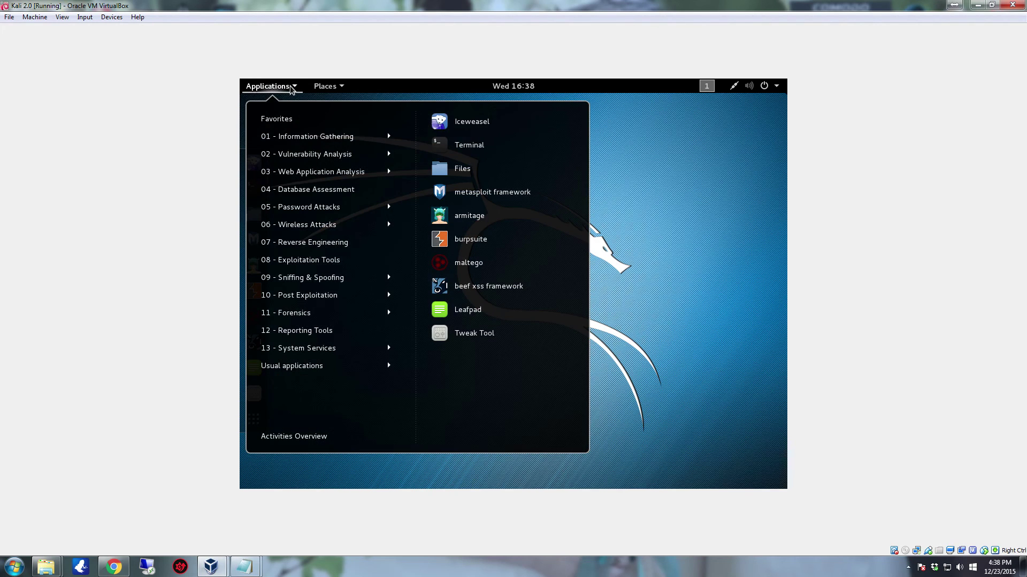
pyautogui.moveTo(349, 143)
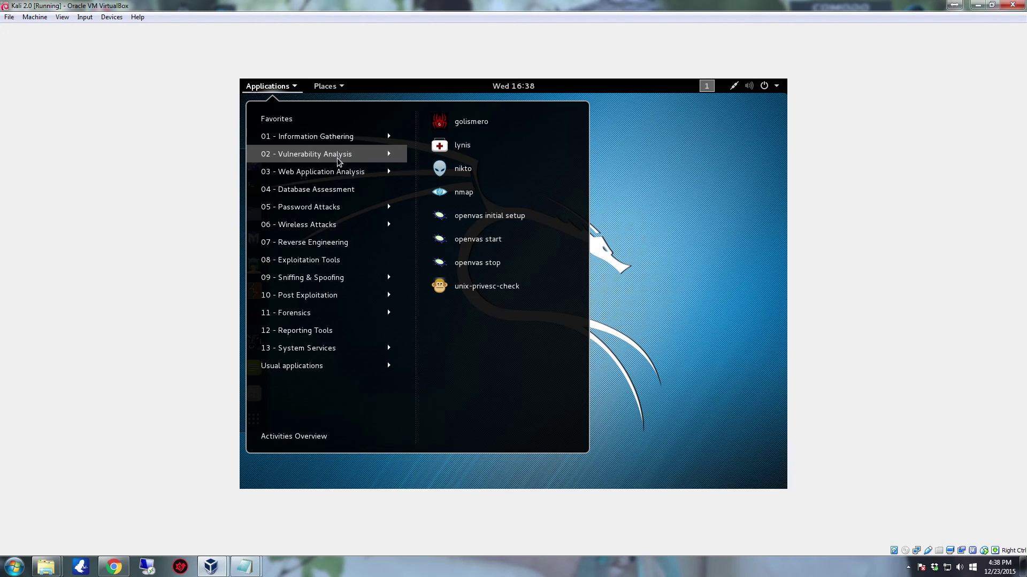
pyautogui.moveTo(320, 197)
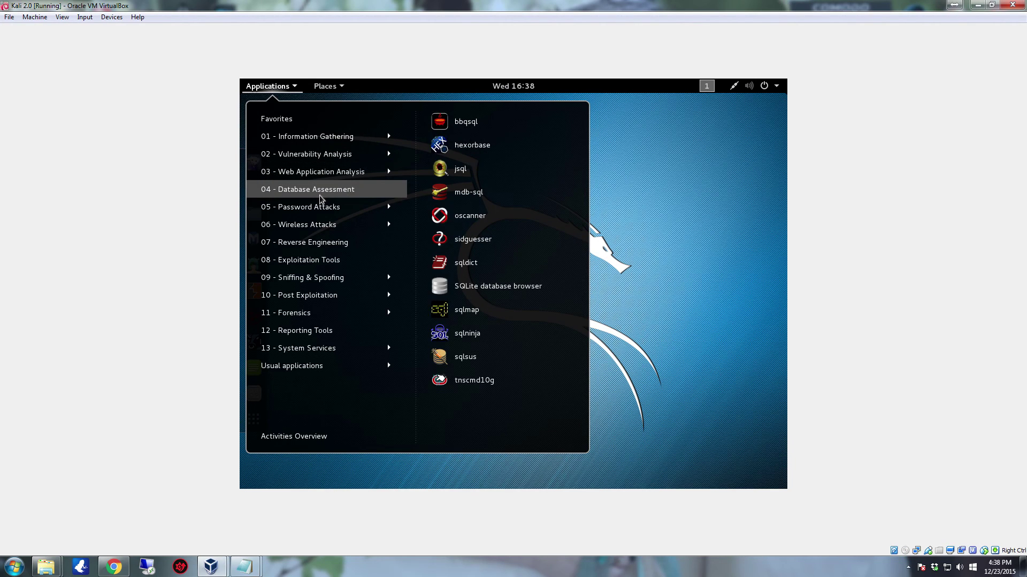
pyautogui.moveTo(313, 246)
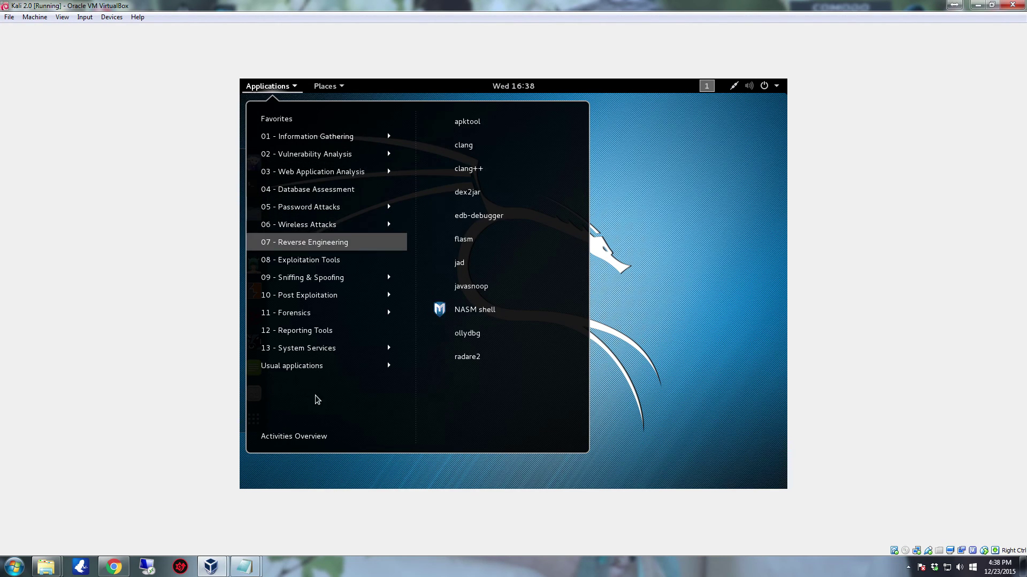
pyautogui.moveTo(327, 280)
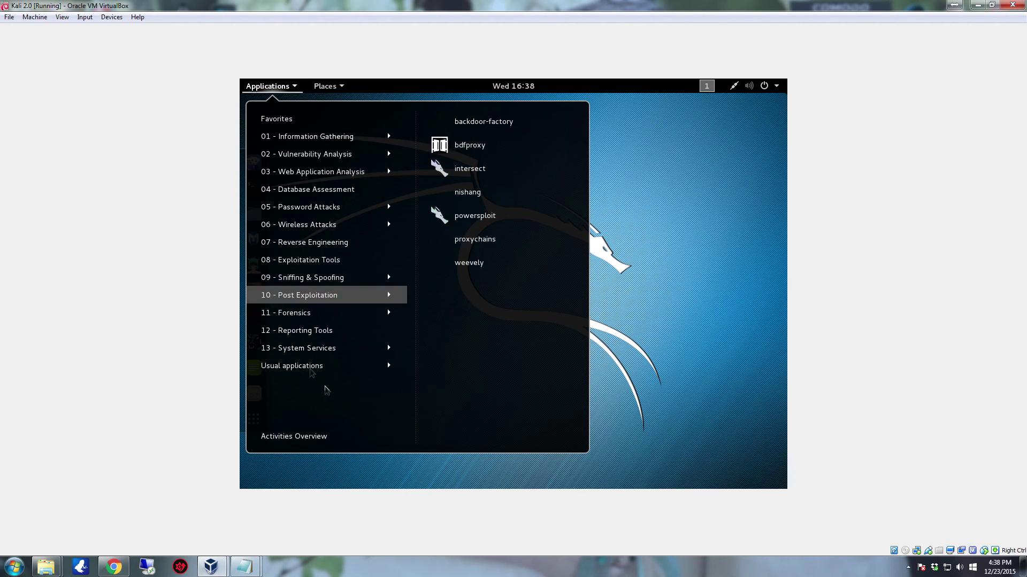
# Dismiss Kali's Applications menu to return to the plain desktop with its favourites dock.
pyautogui.click(738, 277)
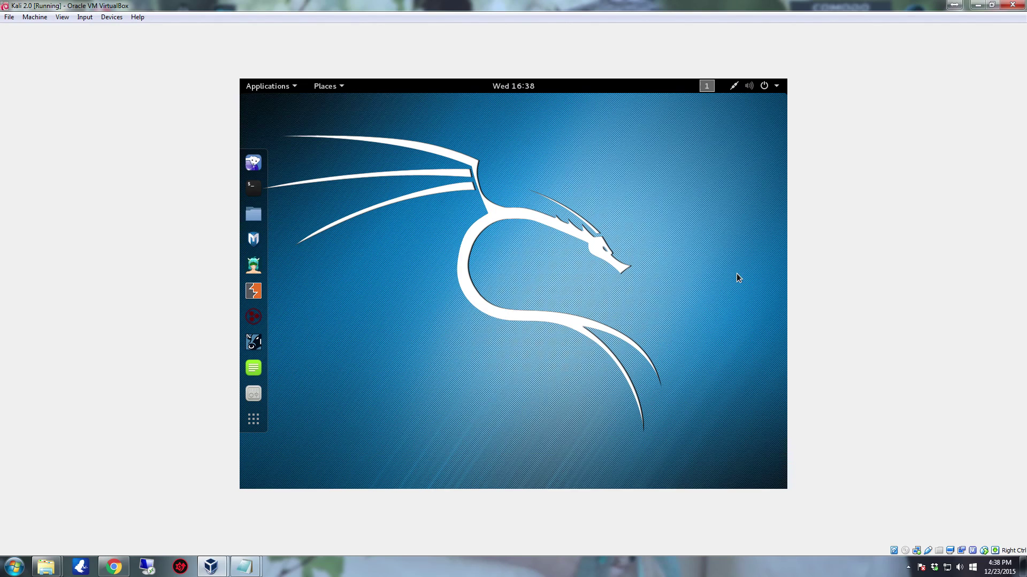